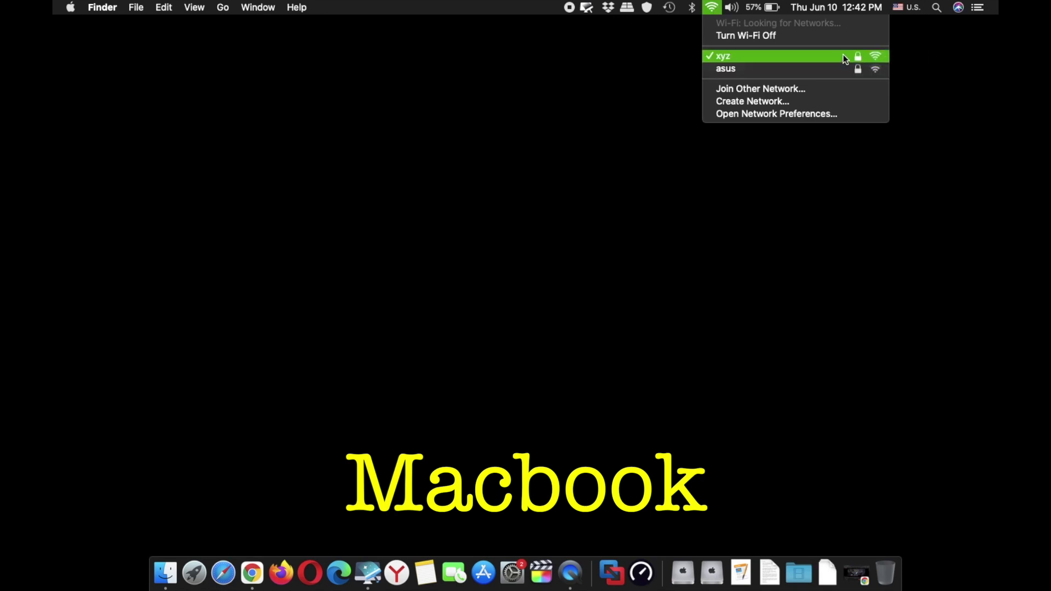
- Close the Wi-Fi network list after confirming the MacBook is joined to xyz
left_click(561, 154)
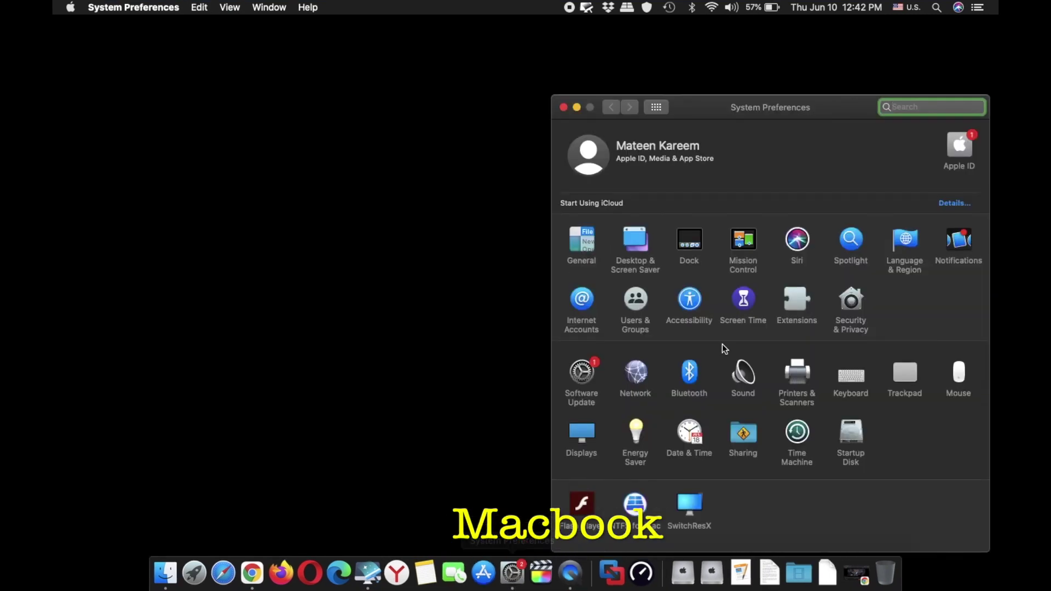
- Move System Preferences aside, open Sharing, and select the computer name FAST's MacBook Air
left_click_drag(730, 109, 563, 60)
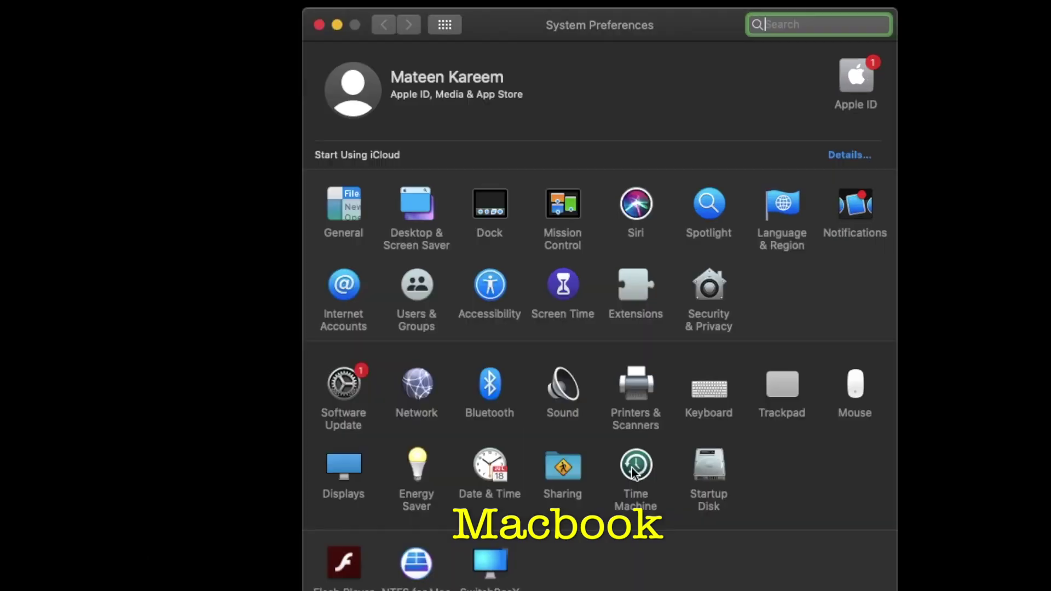
left_click(564, 472)
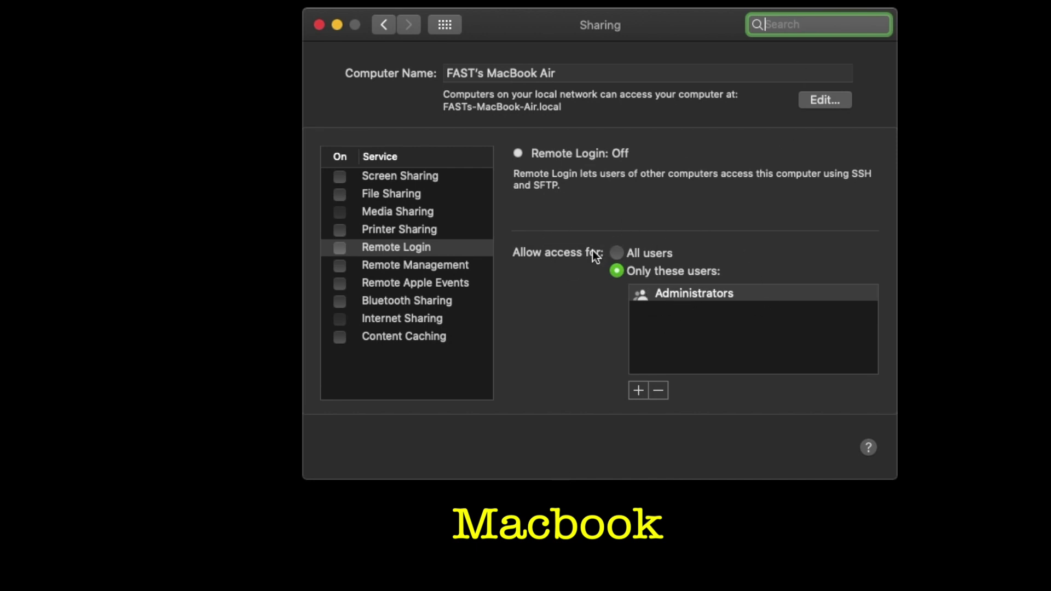
left_click(566, 73)
left_click_drag(565, 74, 441, 39)
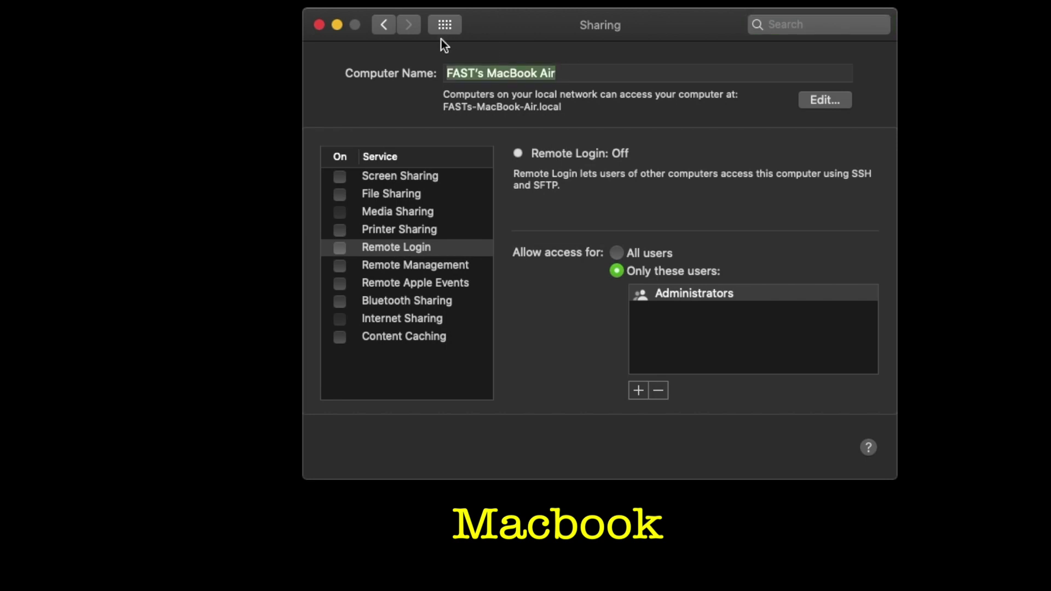
left_click(556, 78)
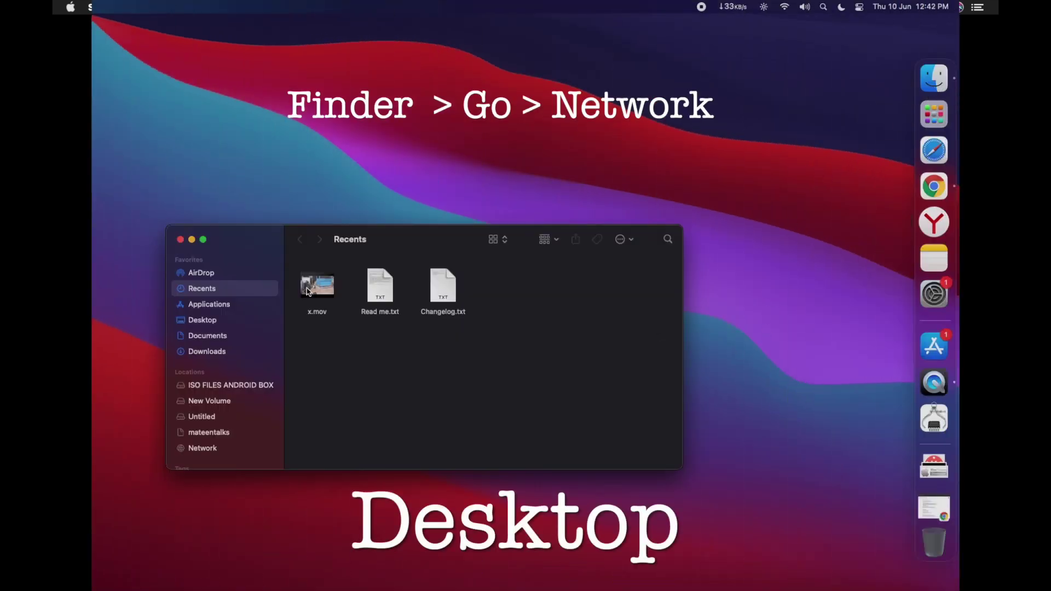
- Show Finder's Network location, listing only mateentalks, and move the window up-right
left_click(220, 449)
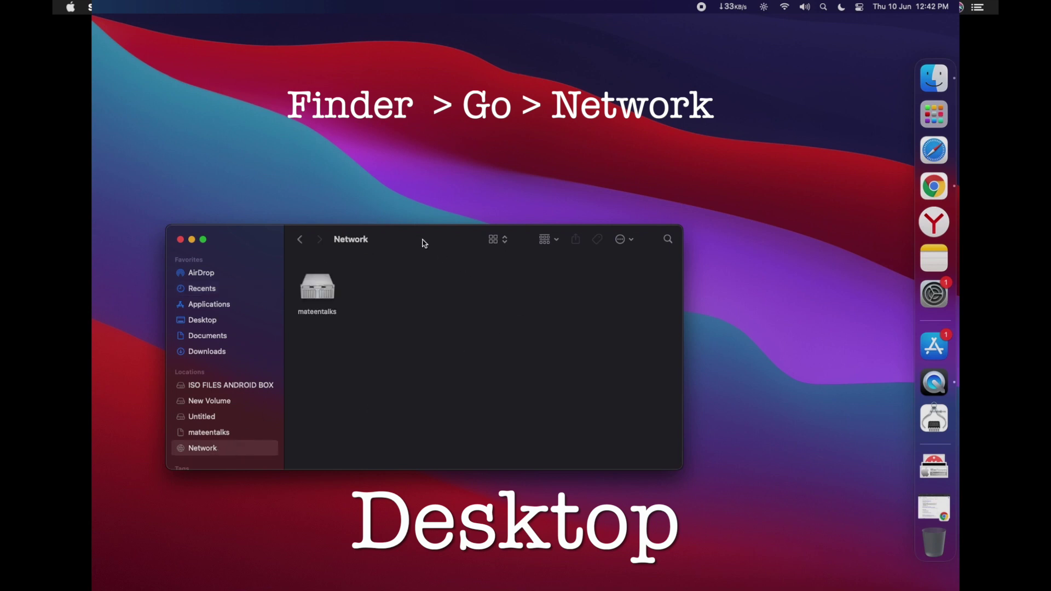
left_click_drag(427, 243, 553, 166)
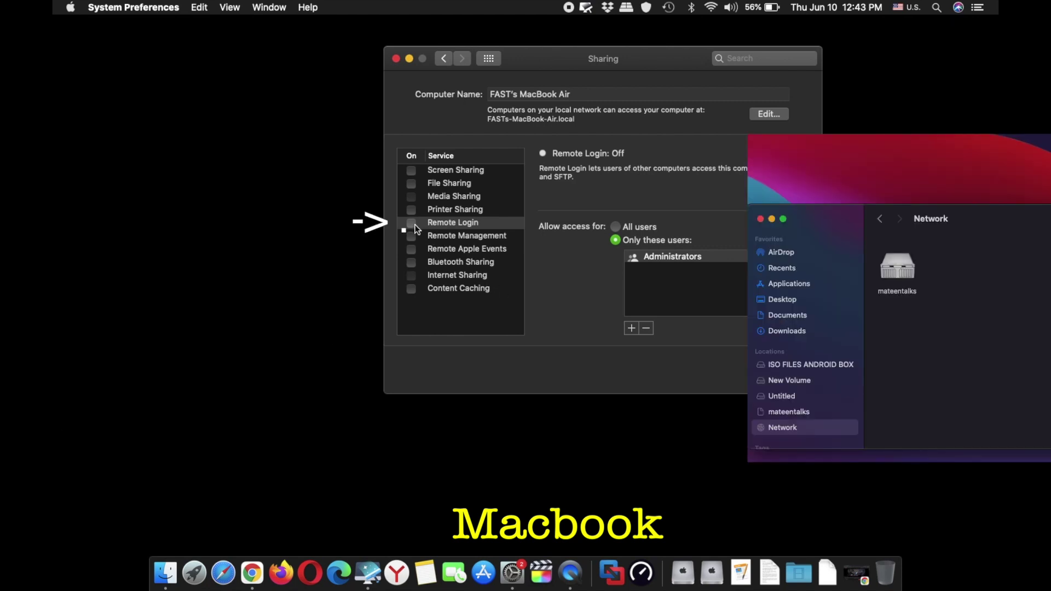
- Enable Remote Login, File Sharing (toggled off and on again) and Screen Sharing
left_click(412, 224)
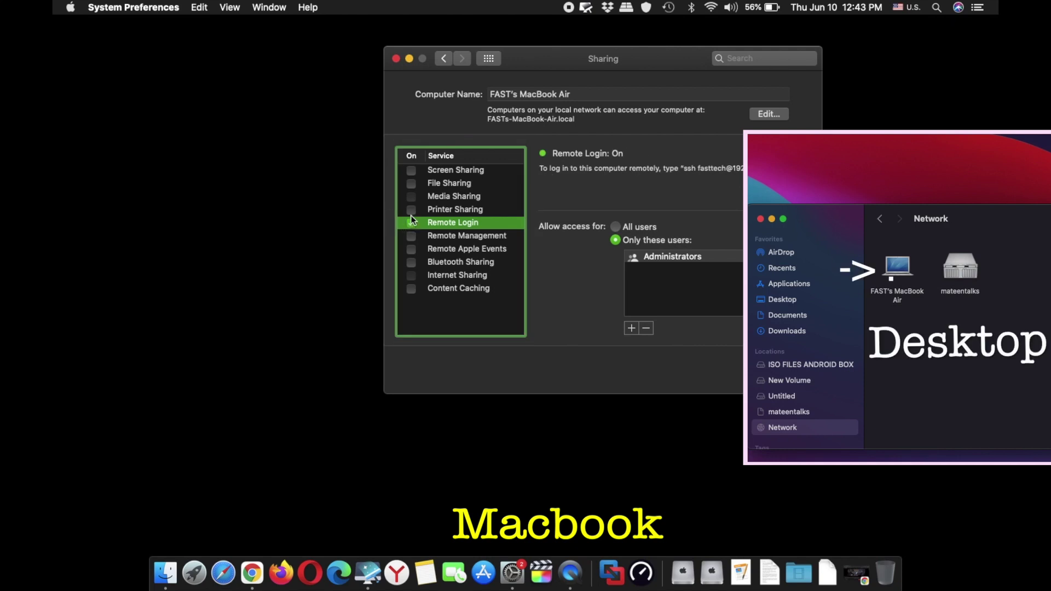
left_click(411, 183)
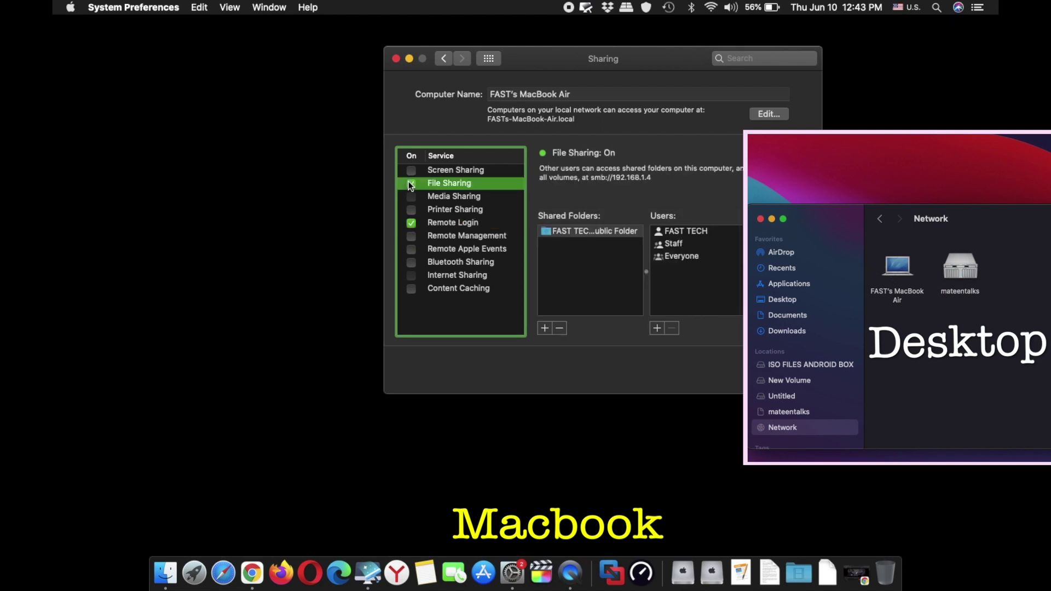
left_click(411, 183)
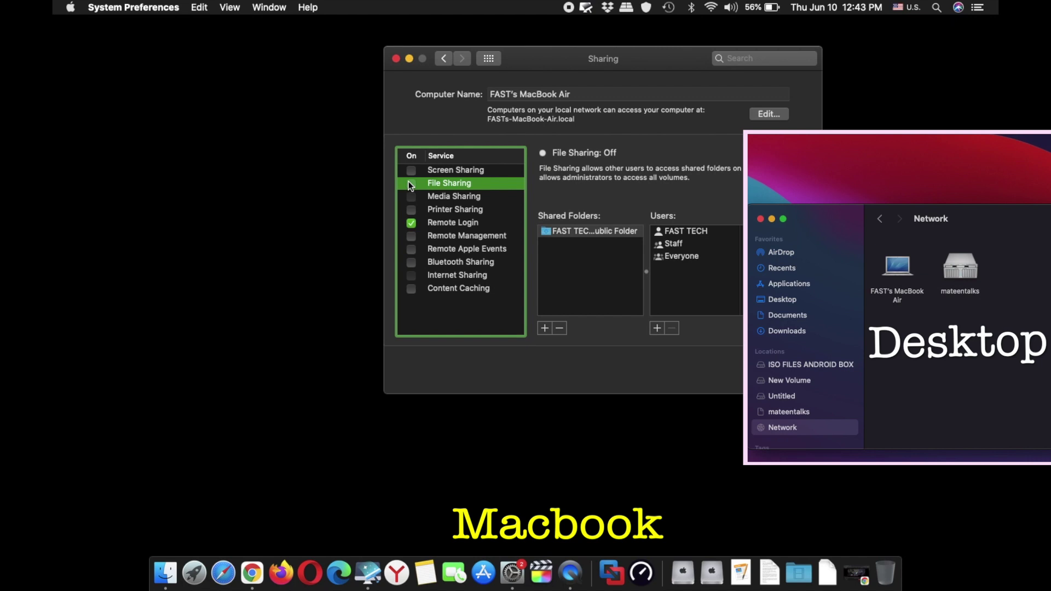
left_click(407, 181)
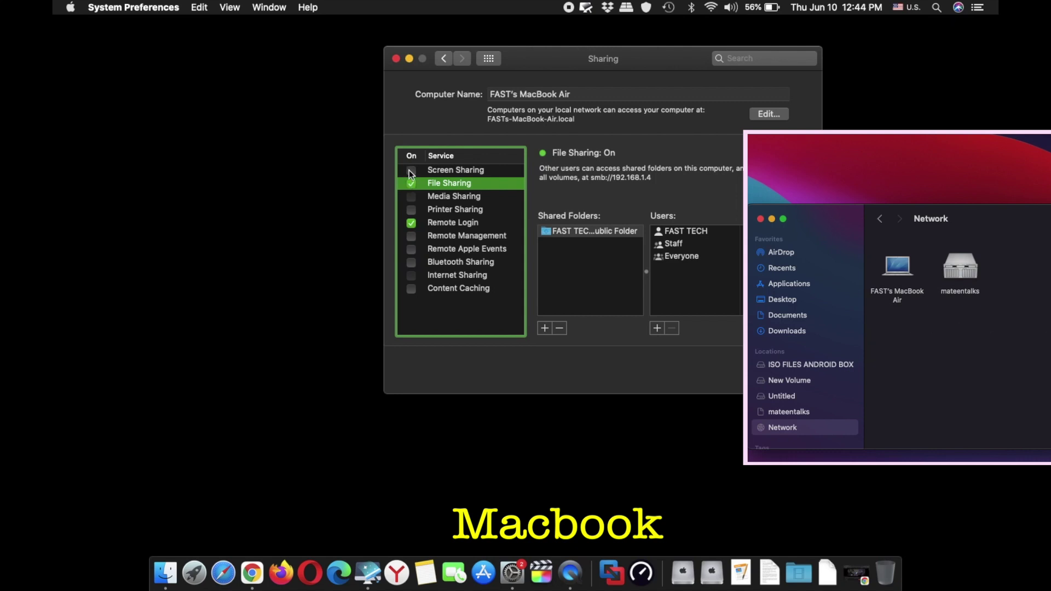
left_click(409, 170)
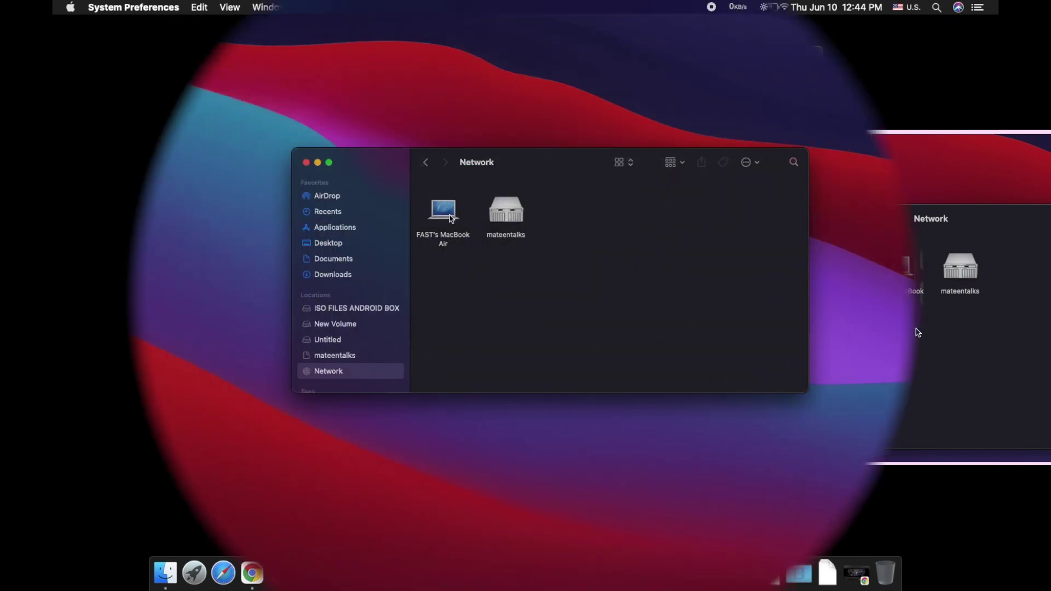
- Open FAST's MacBook Air from Network and request Share Screen
double_click(450, 218)
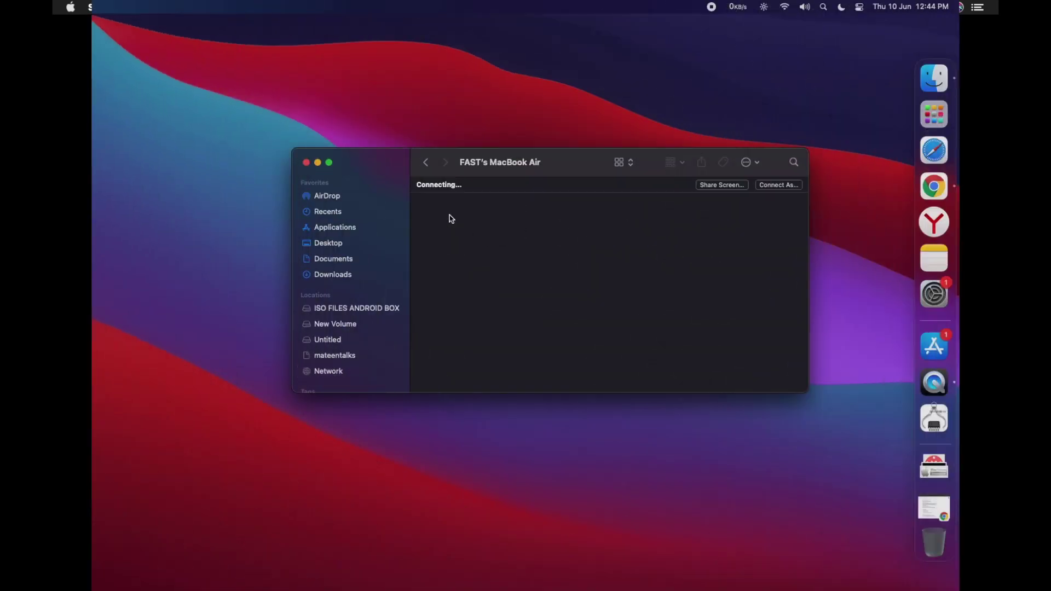
left_click(721, 185)
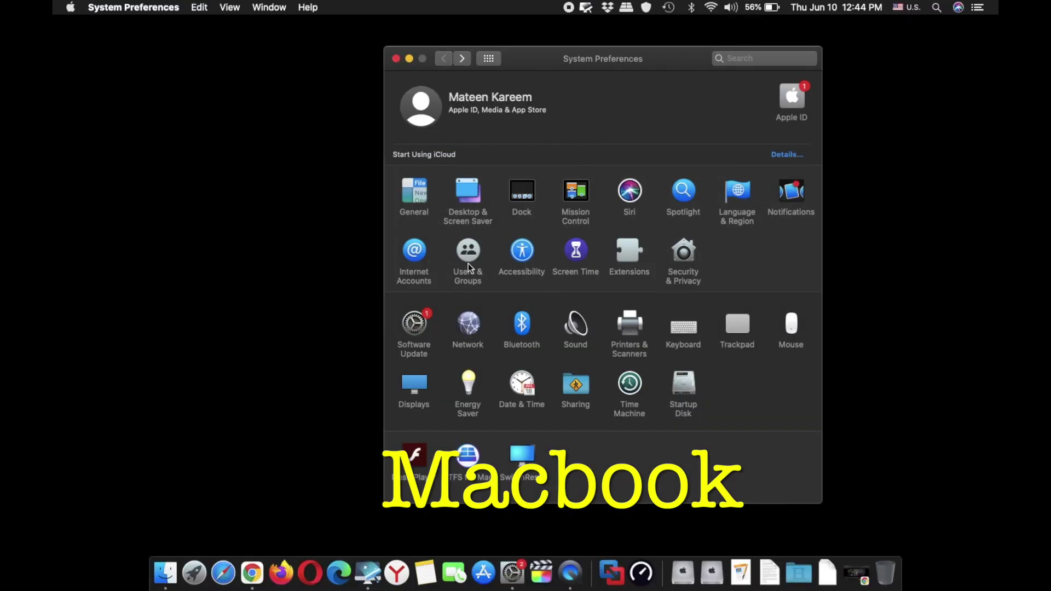
- Show Users & Groups Login Options and the FAST TECH admin account
left_click(470, 261)
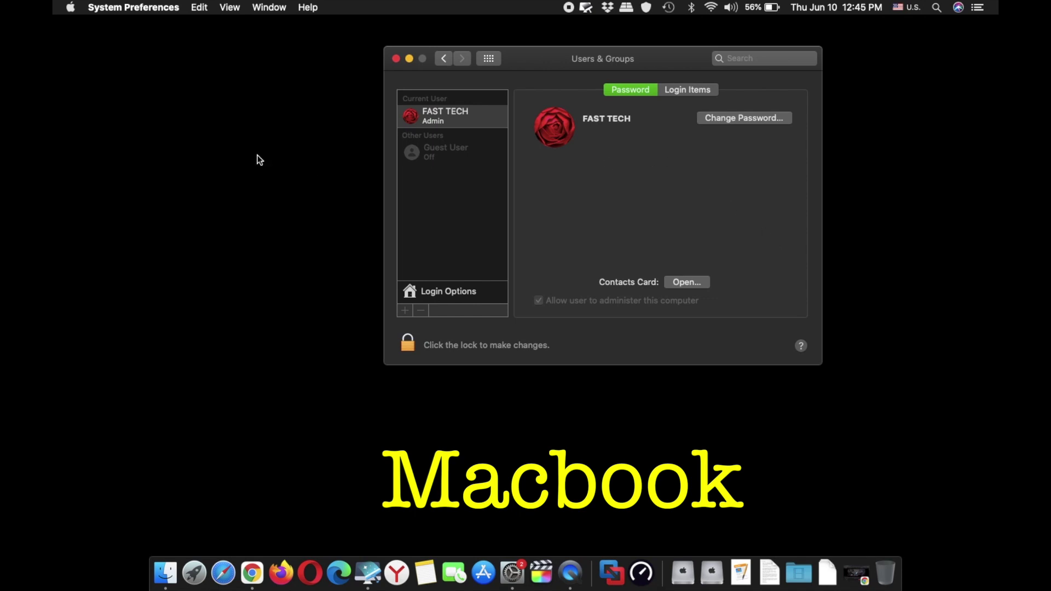
left_click(441, 291)
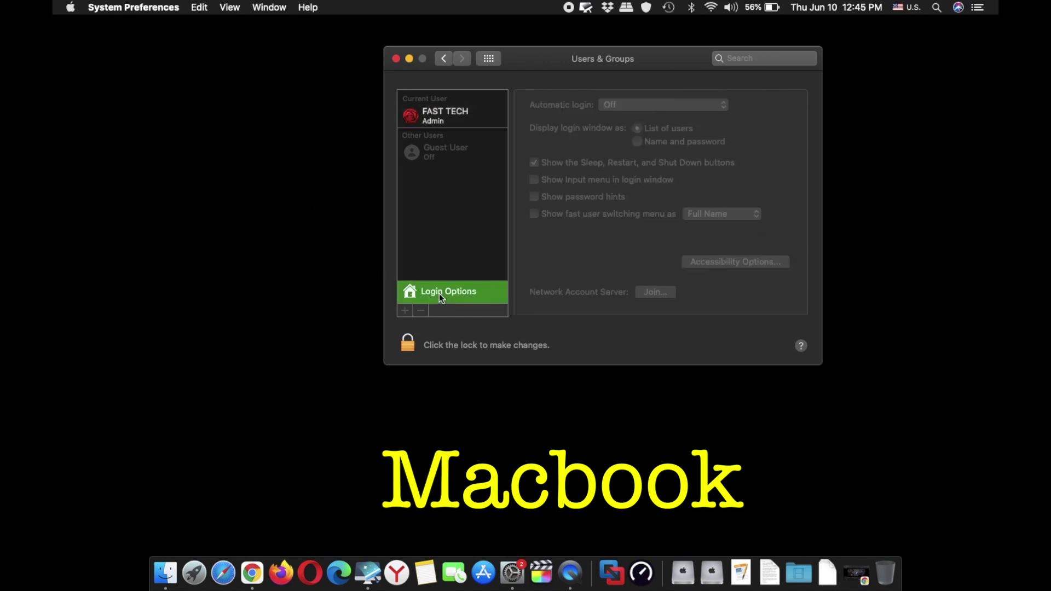
left_click(432, 122)
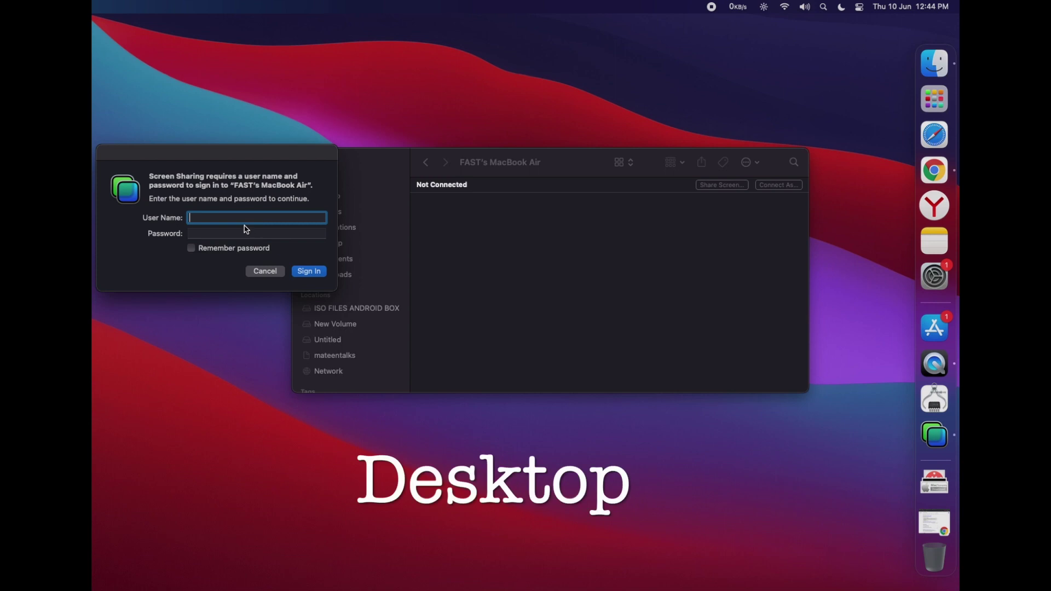
type("fasttec")
type("h")
- Enter the fasttech user name and password and sign in to Screen Sharing
key("Tab")
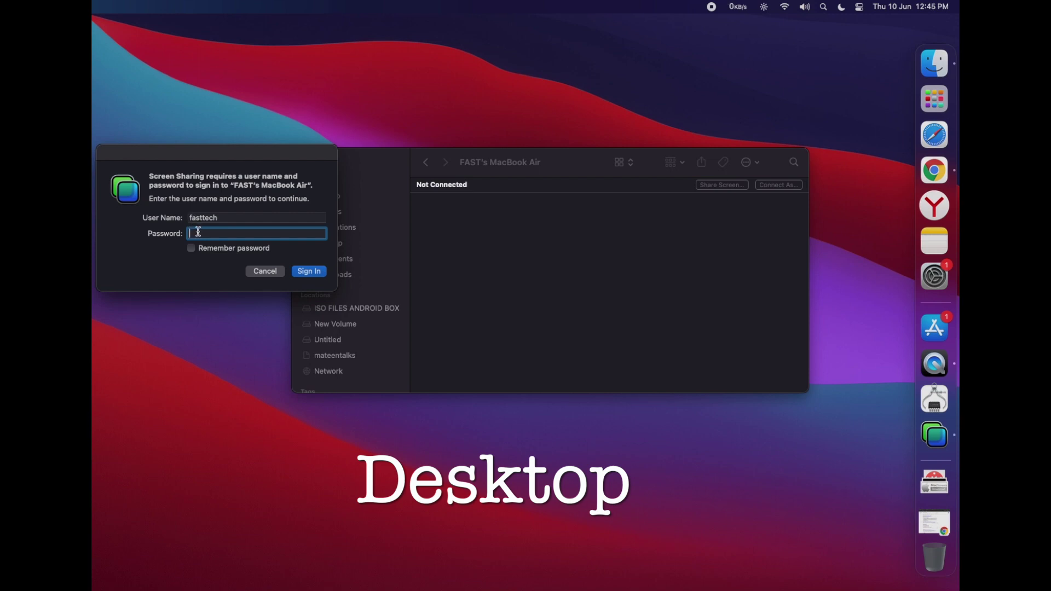
type("a")
left_click(310, 272)
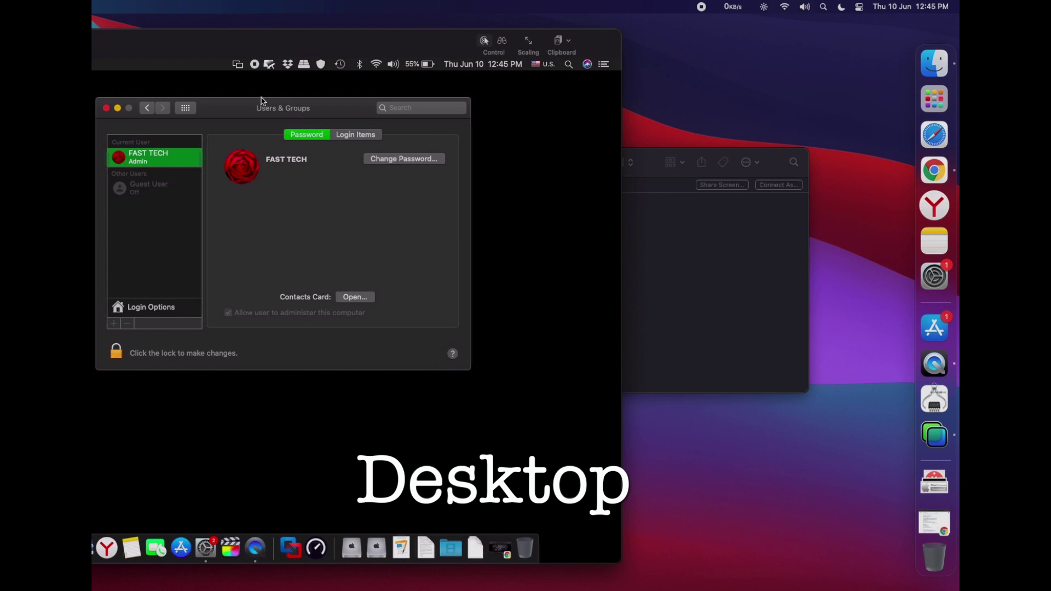
- Reposition the remote Users & Groups window and zoom the Screen Sharing viewer
left_click_drag(262, 101, 330, 135)
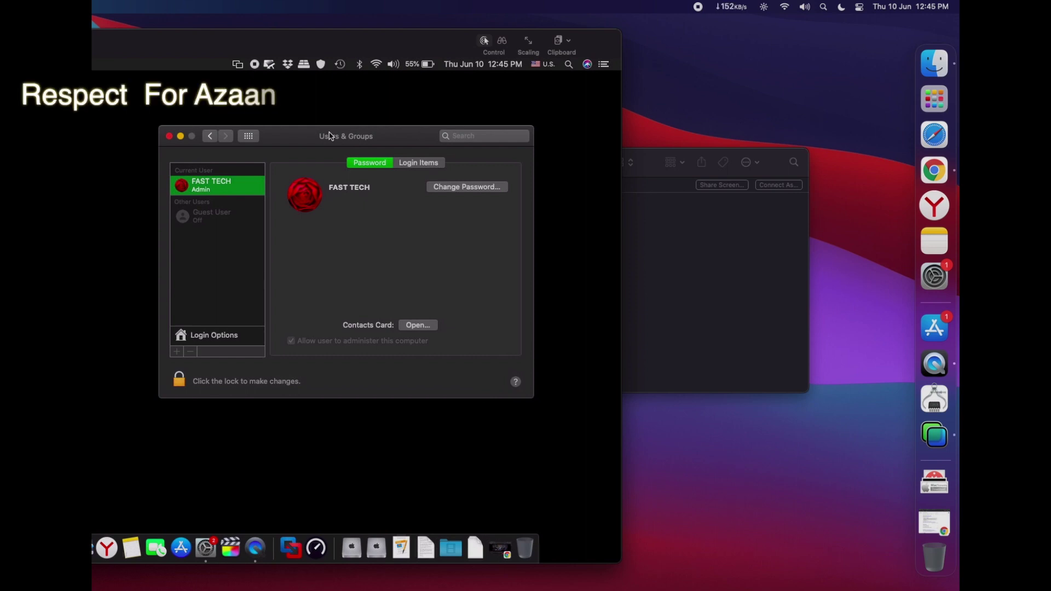
left_click_drag(330, 135, 440, 177)
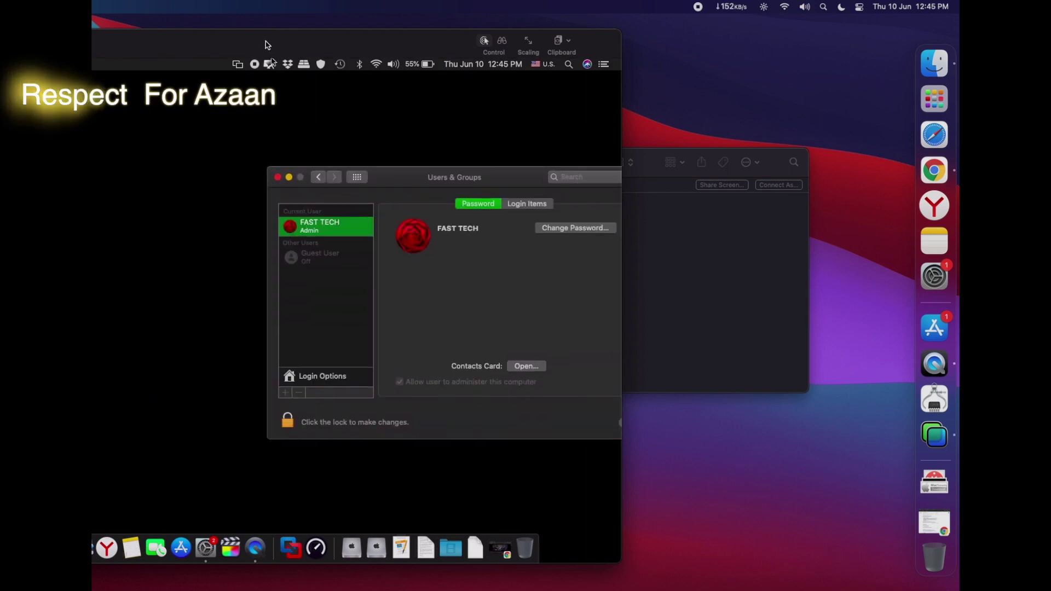
double_click(266, 45)
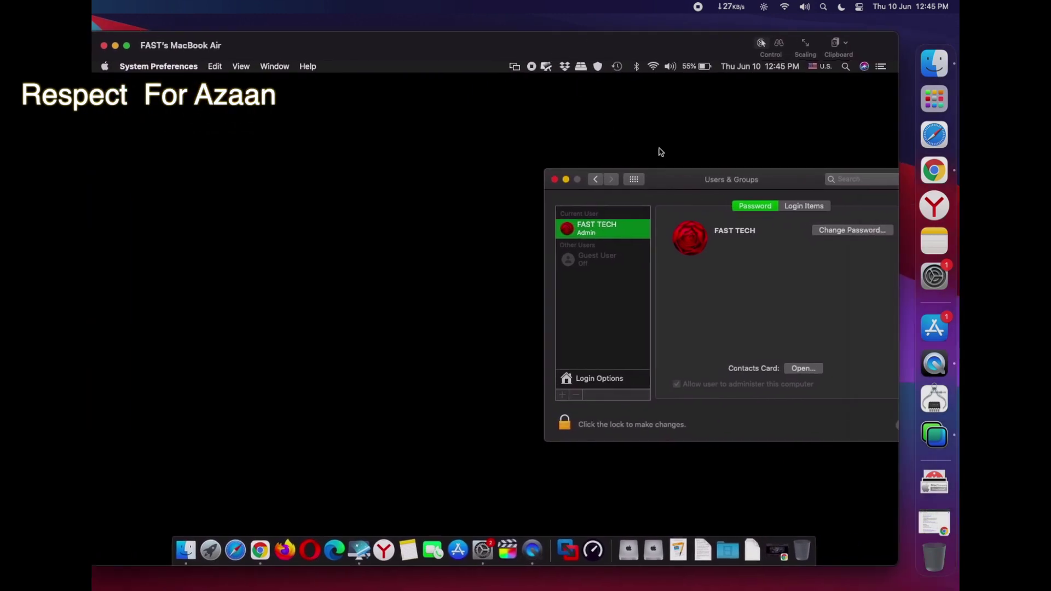
left_click_drag(702, 191, 576, 173)
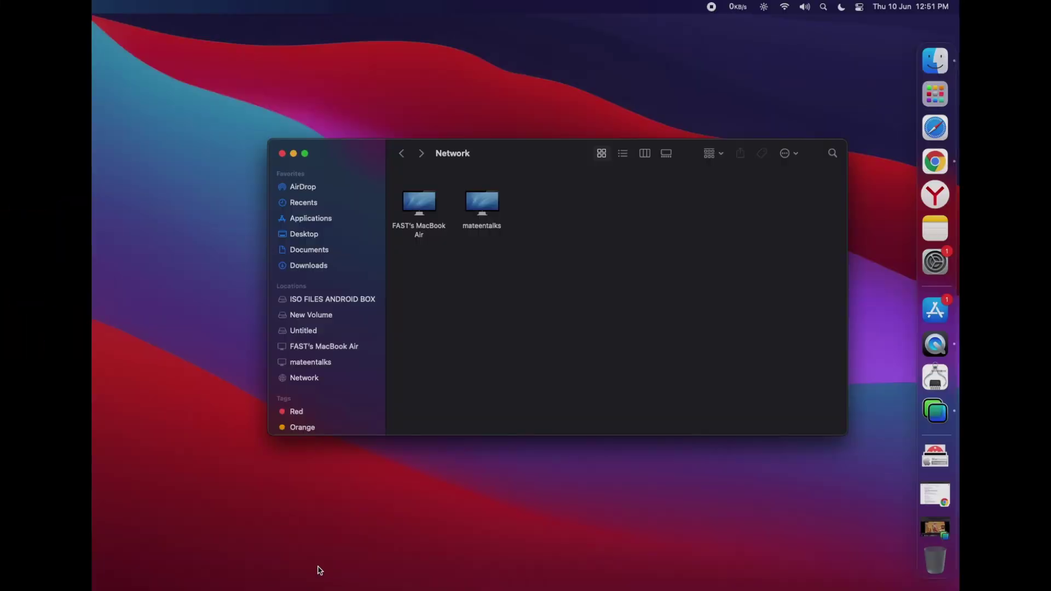
- Connect to FAST's MacBook Air as registered user fasttech and open share x
double_click(419, 206)
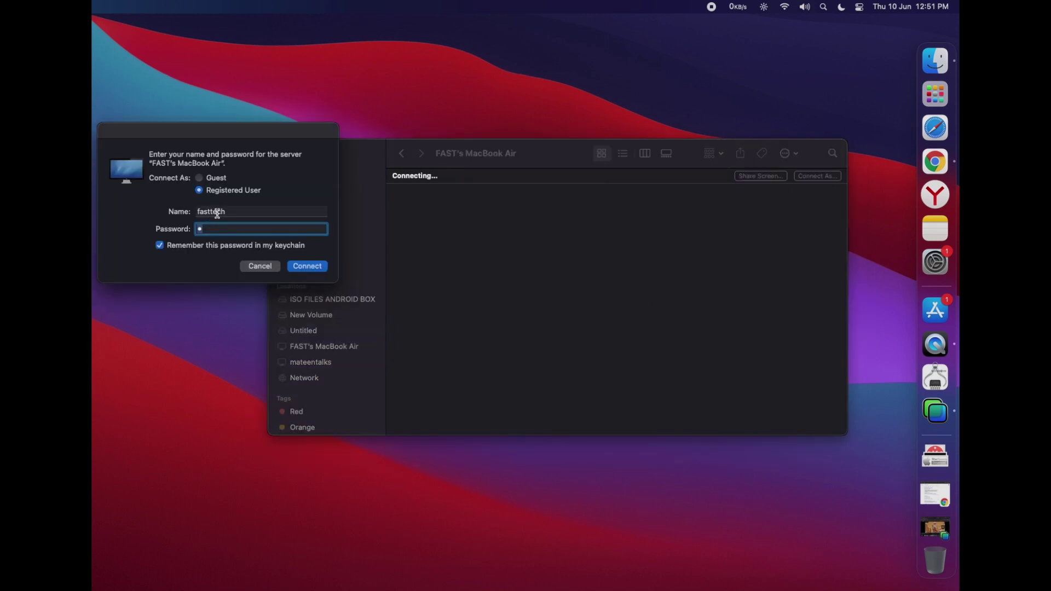
left_click(308, 266)
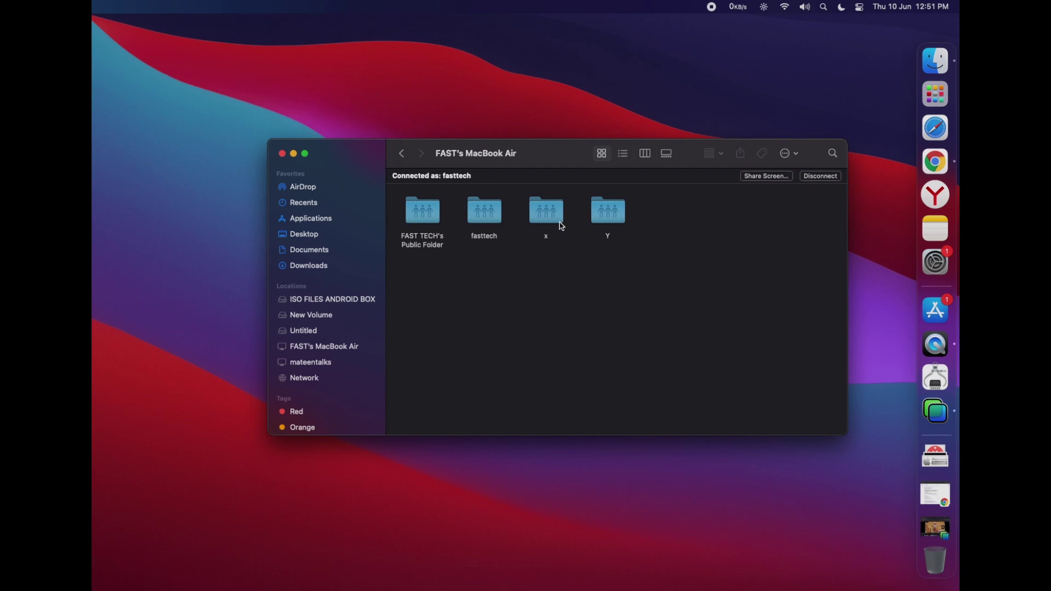
double_click(545, 228)
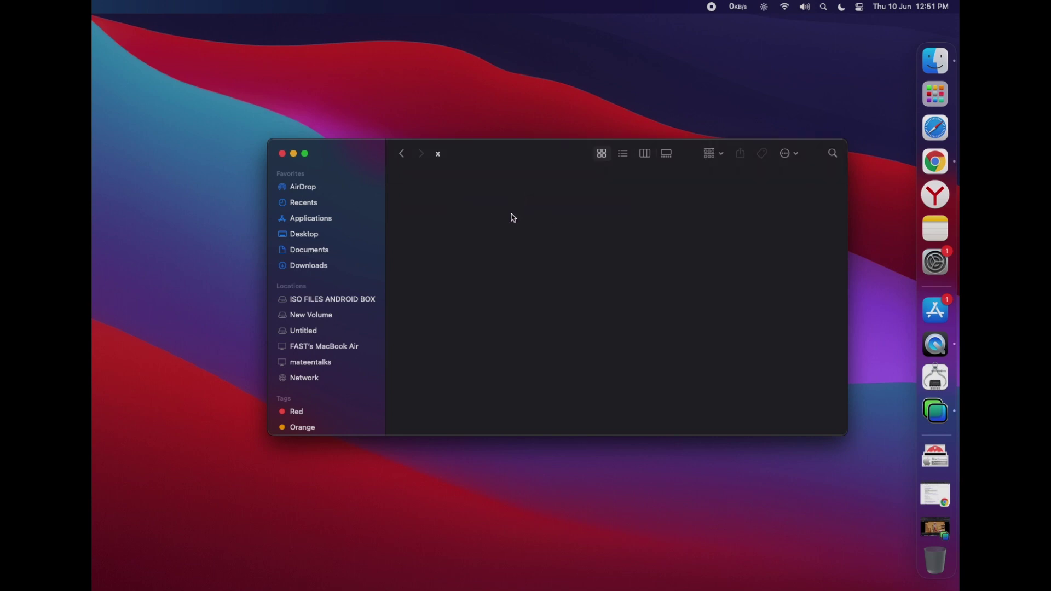
- Mount the Y and fasttech shares, returning to the MacBook Air's share list between them
left_click(402, 153)
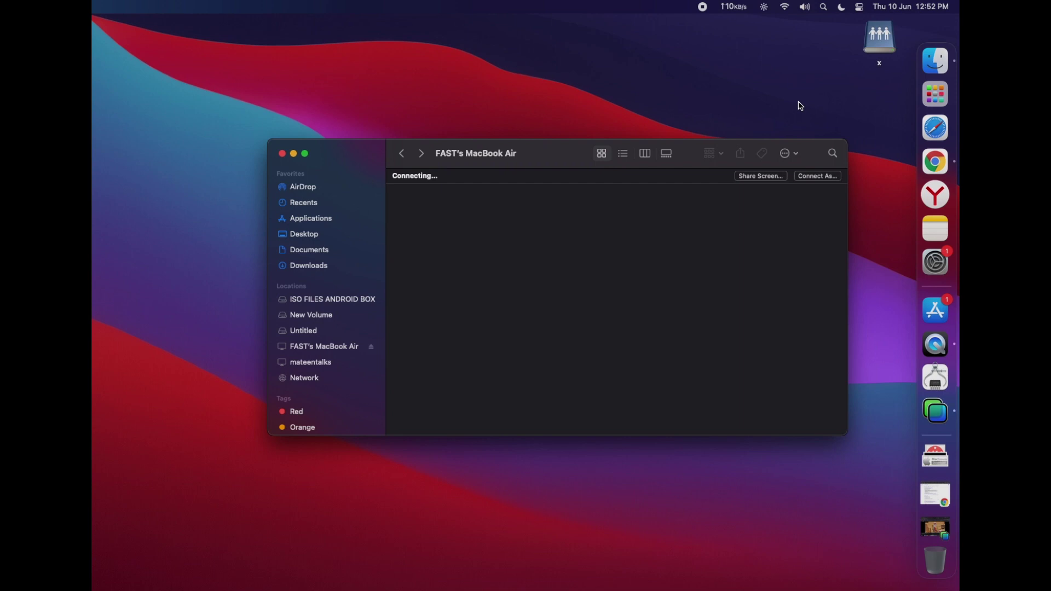
double_click(609, 220)
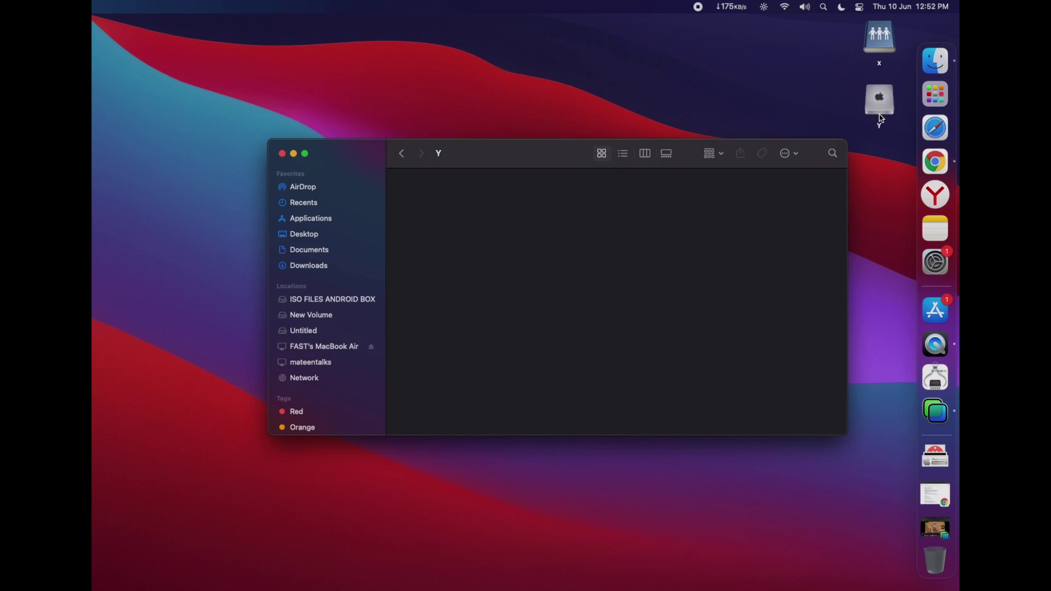
left_click(401, 154)
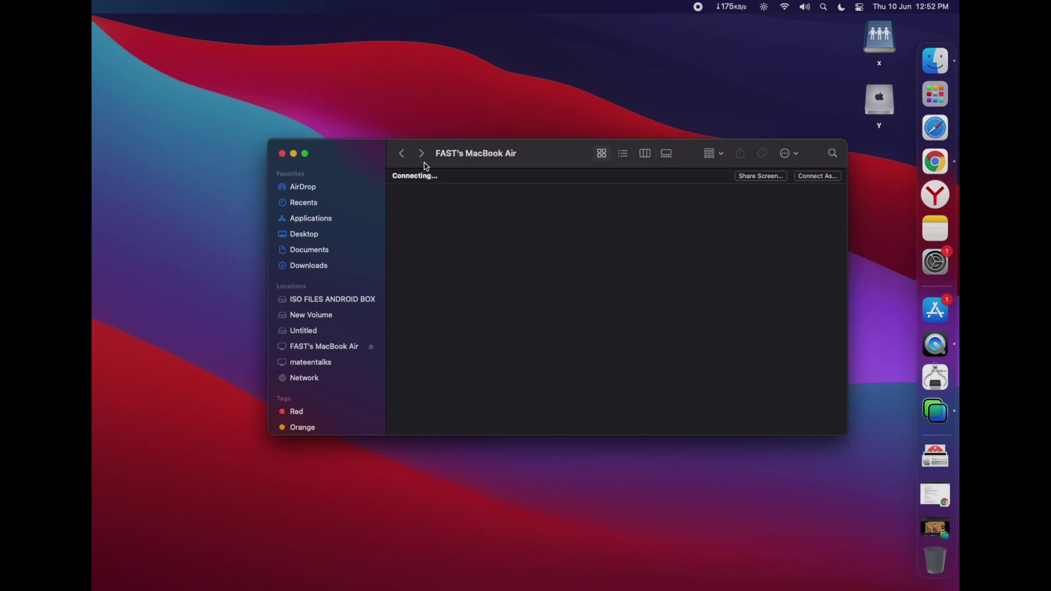
double_click(489, 229)
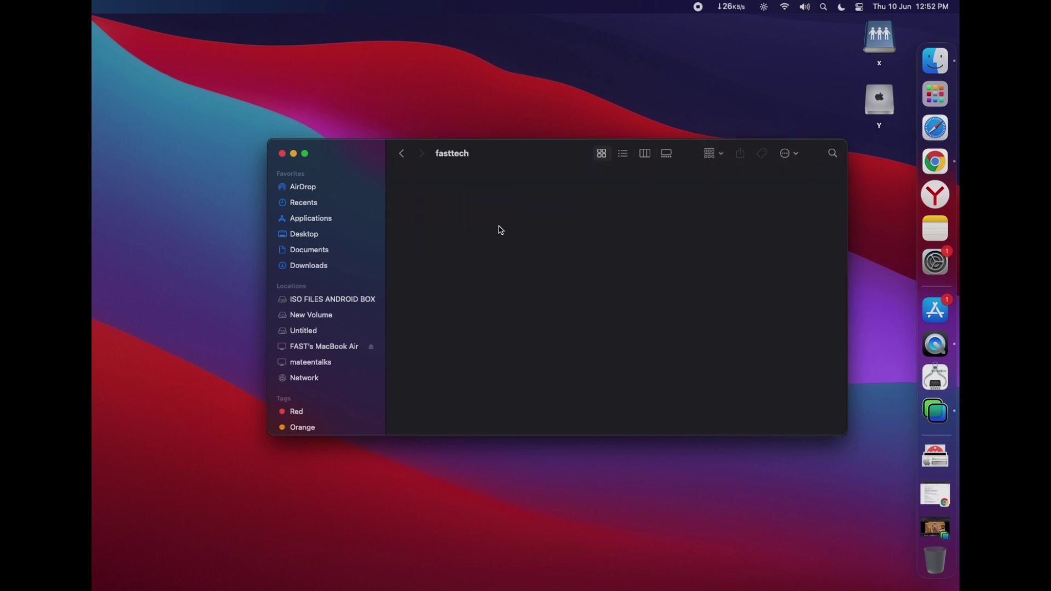